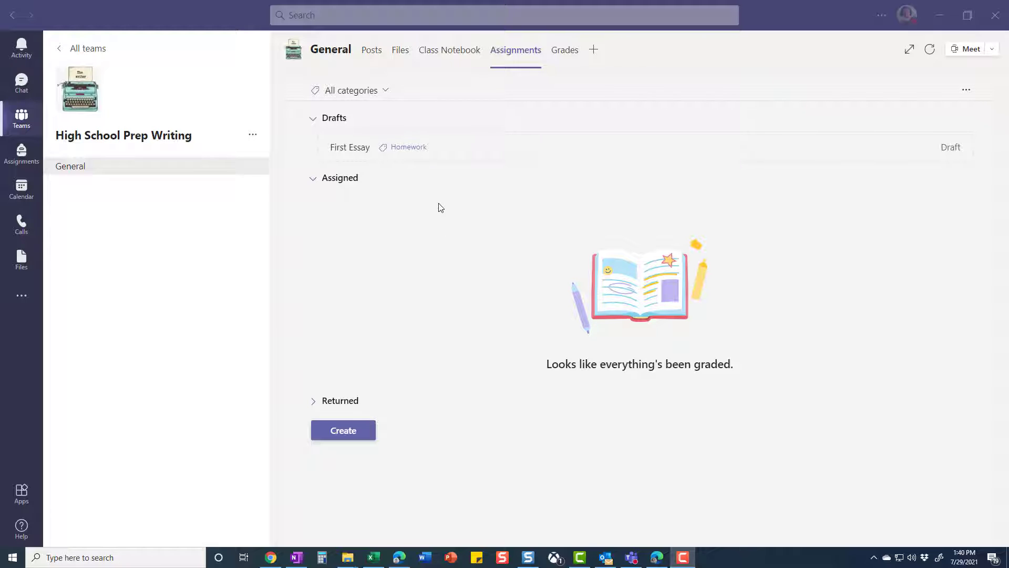
Open the First Essay draft assignment and start a new rubric for it
left_click(482, 156)
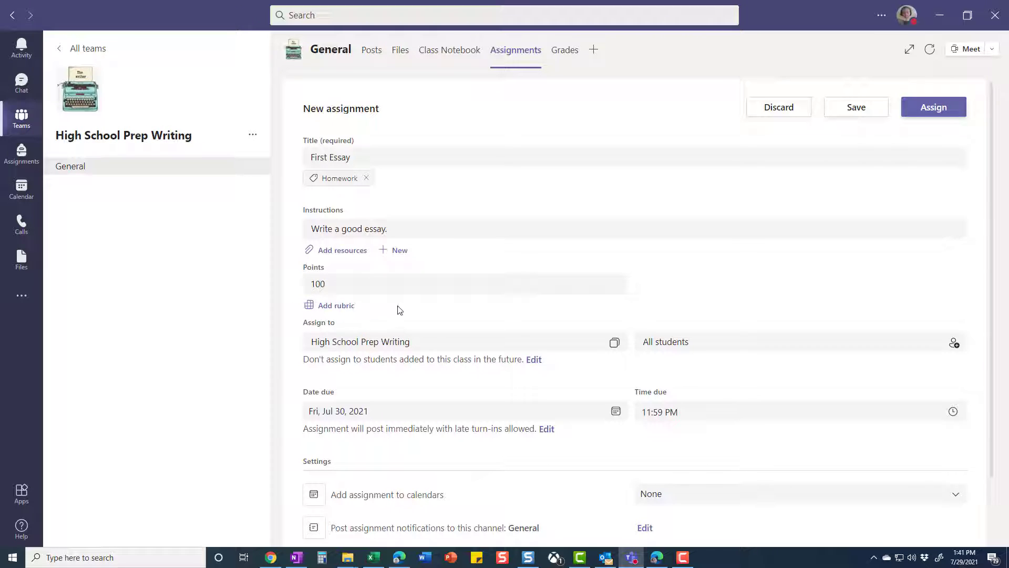
left_click(345, 311)
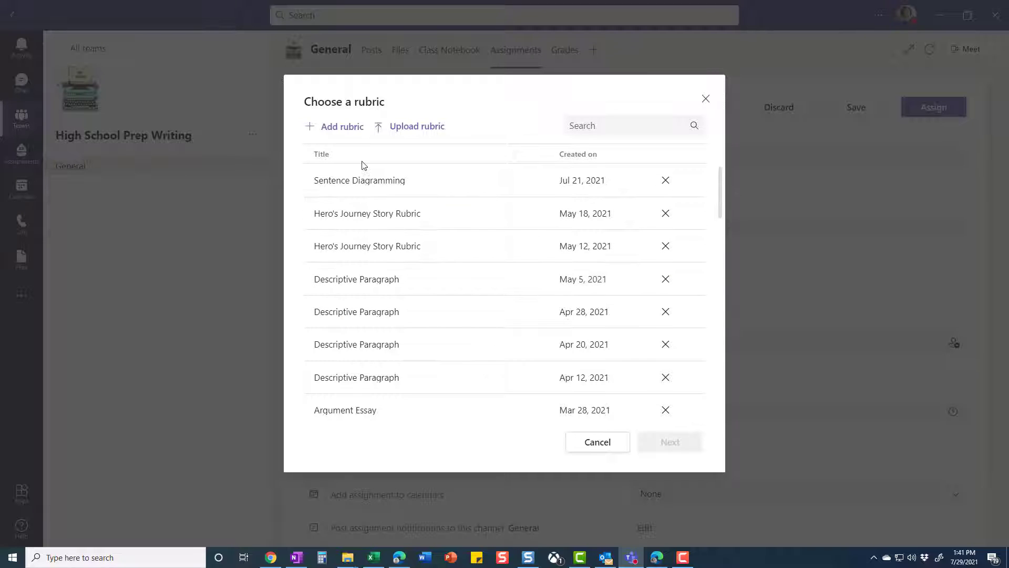
left_click(343, 129)
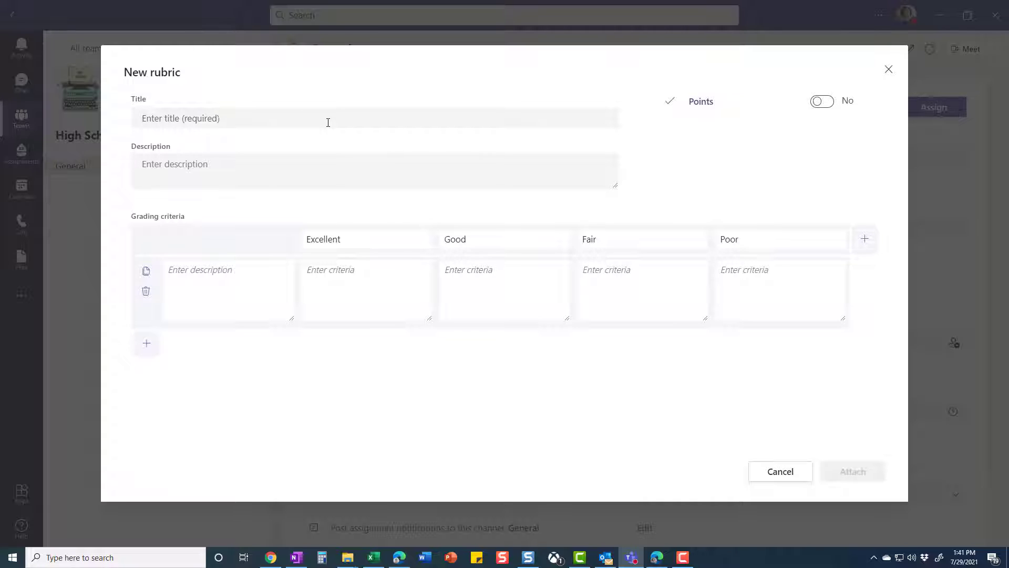
Title the rubric "Expository Essay Rubric" and turn on points
type("Exposti")
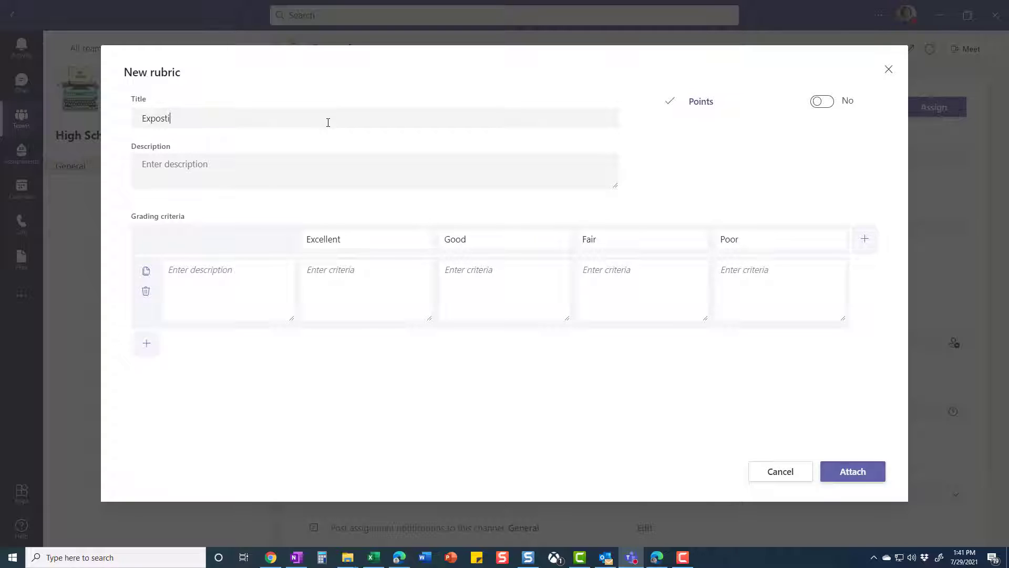
key("BackSpace")
key("BackSpace")
type("itory Essay Rubric")
left_click(255, 167)
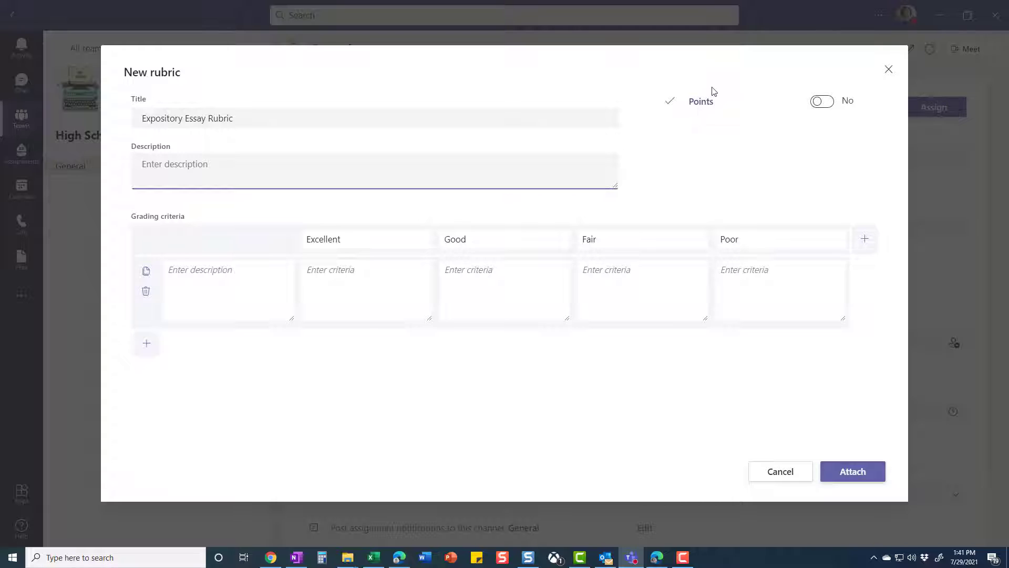
left_click(823, 103)
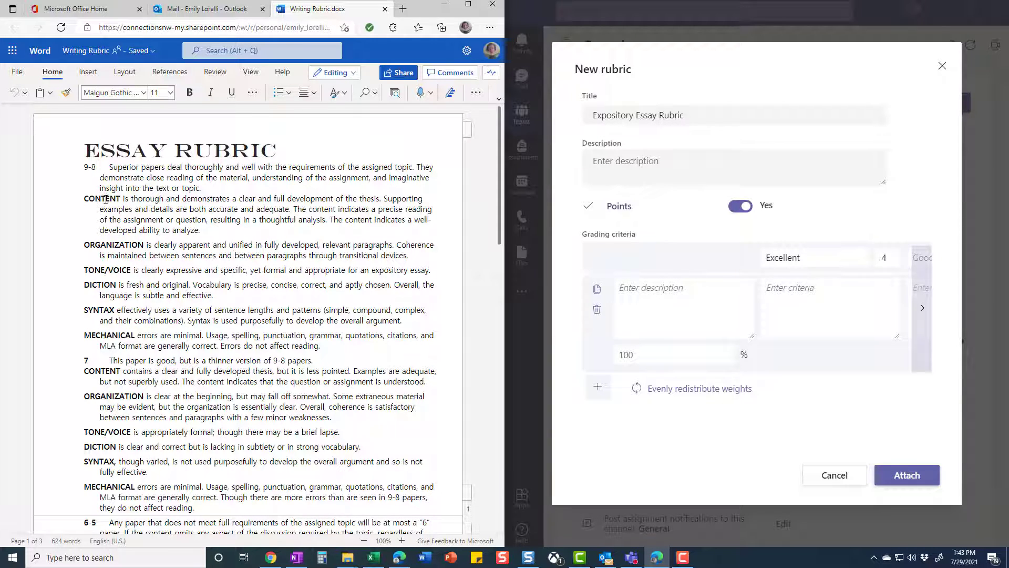
Name the first grading criterion Content and add two more criteria rows named Organization and Tone/Voice
left_click(669, 300)
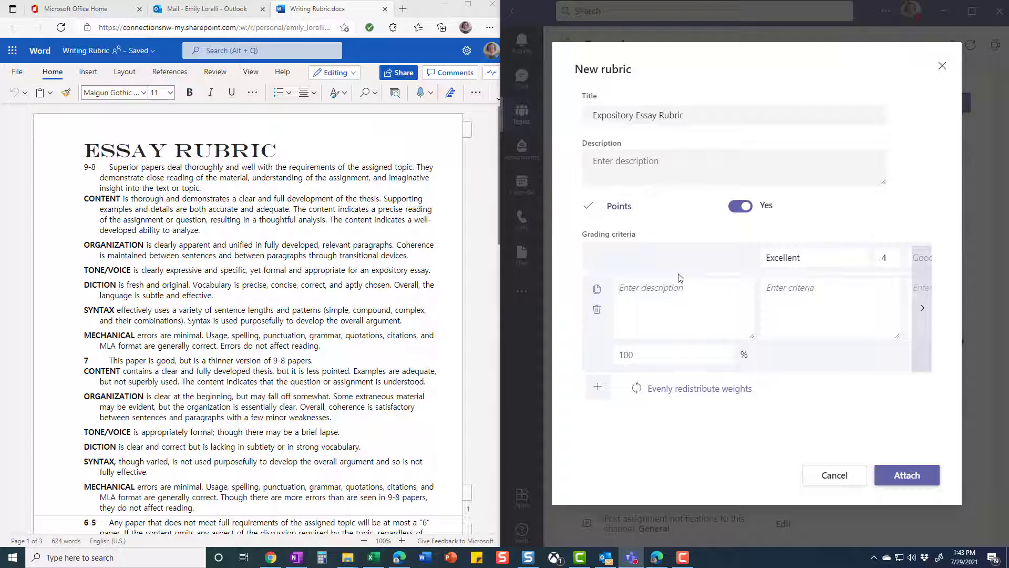
type("Content")
left_click(600, 393)
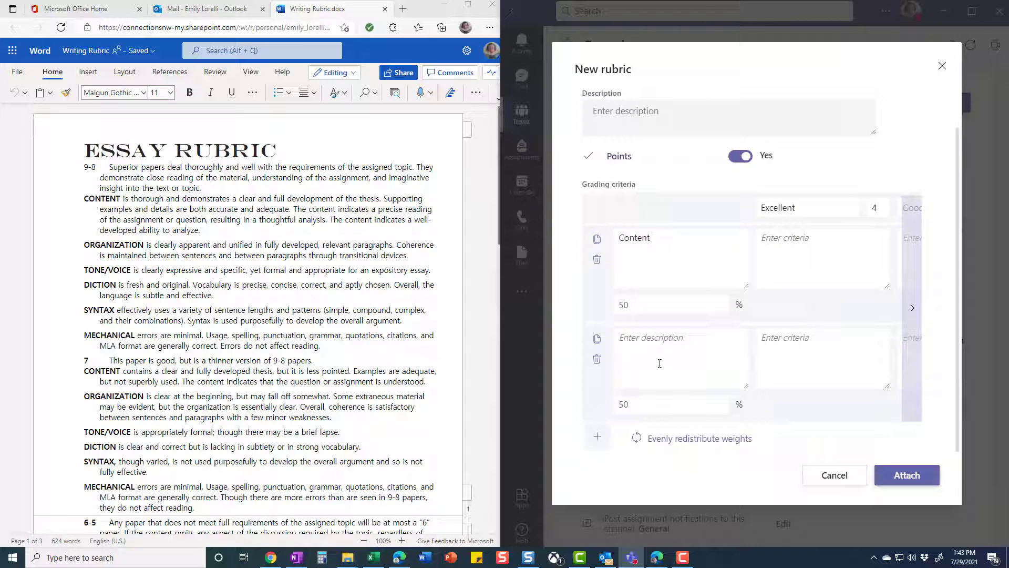
type("Organization")
left_click(597, 437)
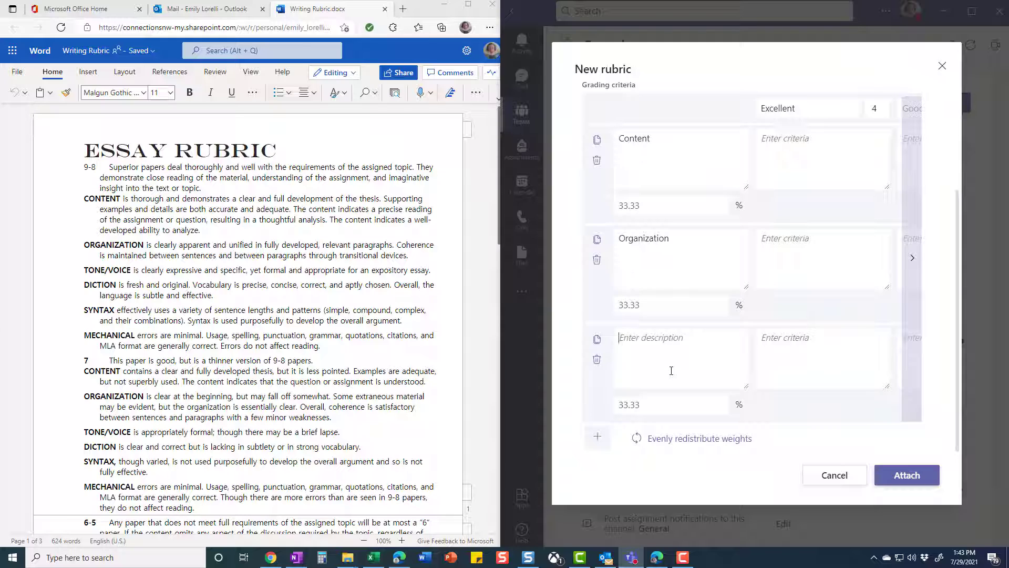
type("Tone/Voice")
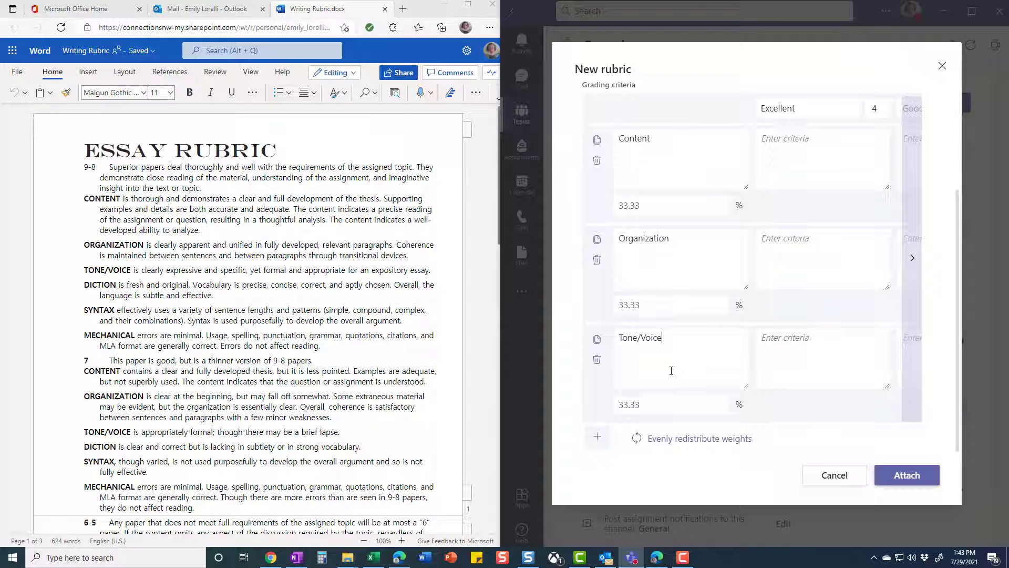
Add three more criteria rows named Diction, Syntax and Mechanics
left_click(597, 436)
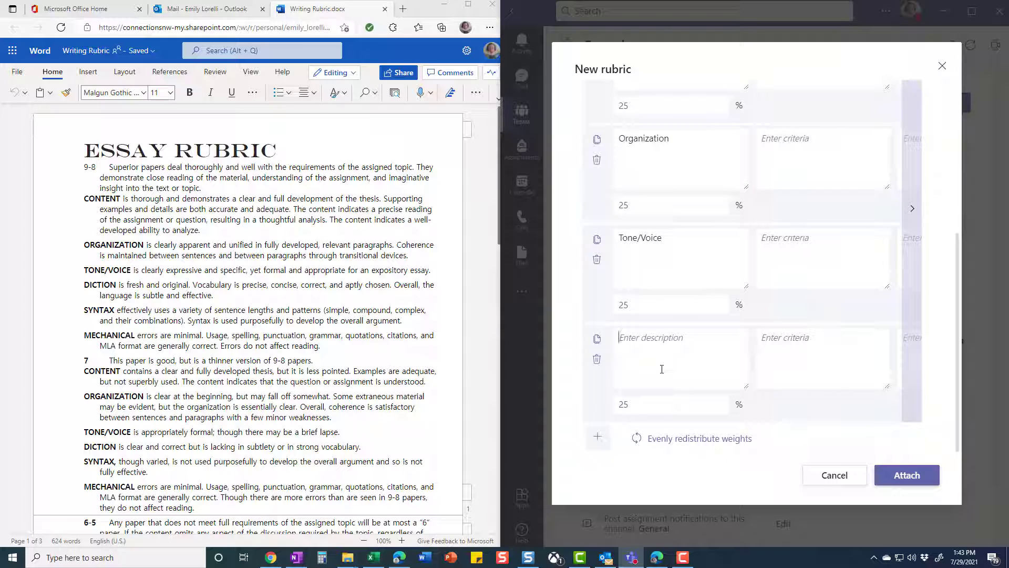
type("Diction")
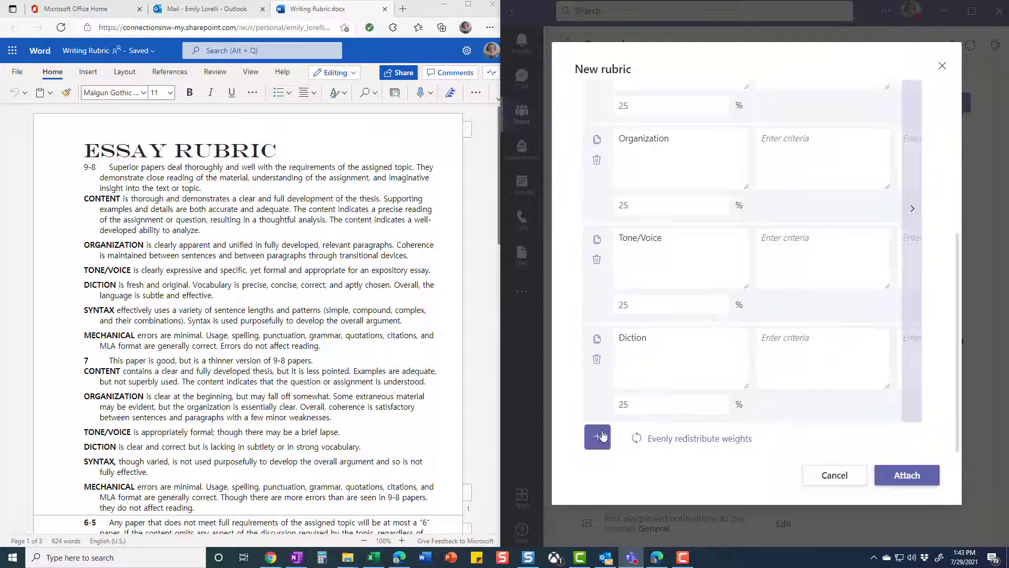
left_click(600, 436)
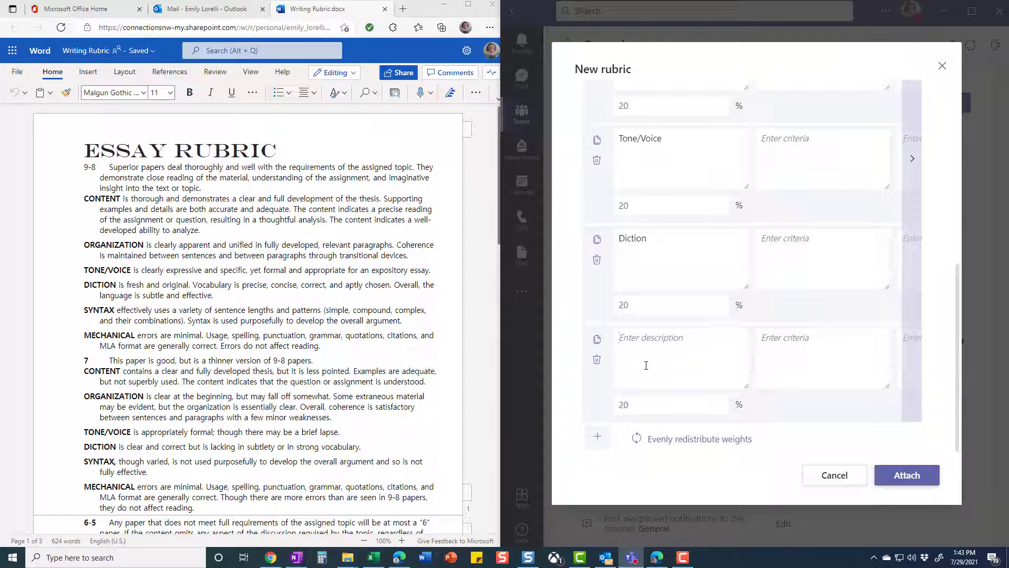
type("Syntax")
left_click(598, 436)
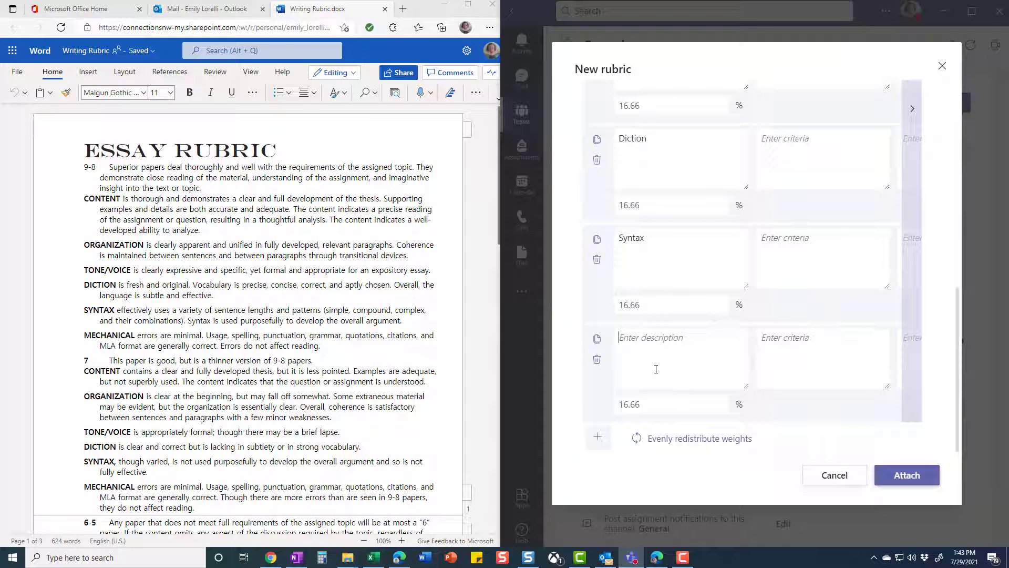
type("Mechanics")
Weight the Content criterion at 50% and each of the other five criteria at 10%
scroll(958, 364, "up", 10)
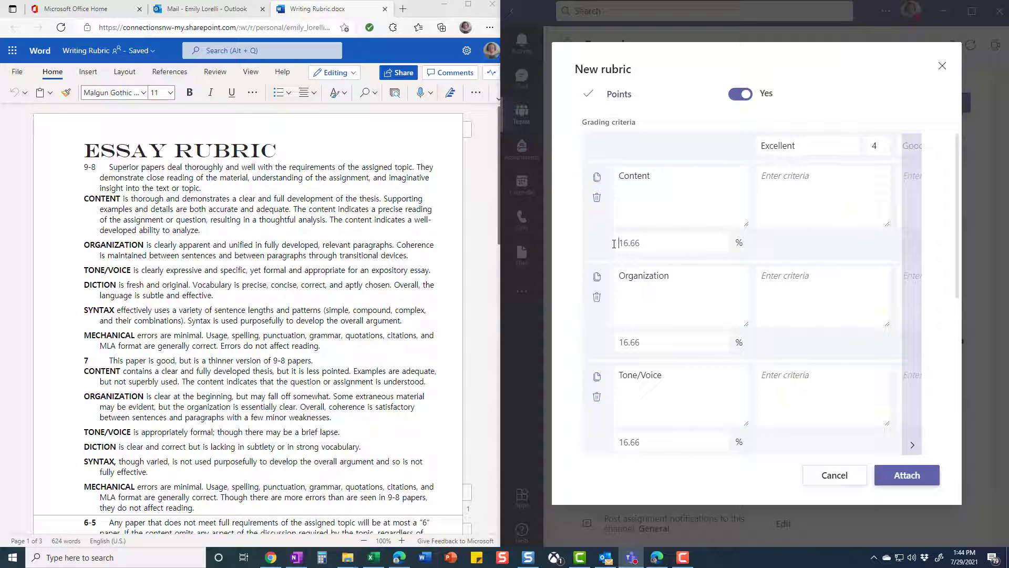
key("ctrl+a")
type("50")
left_click(655, 439)
type("10")
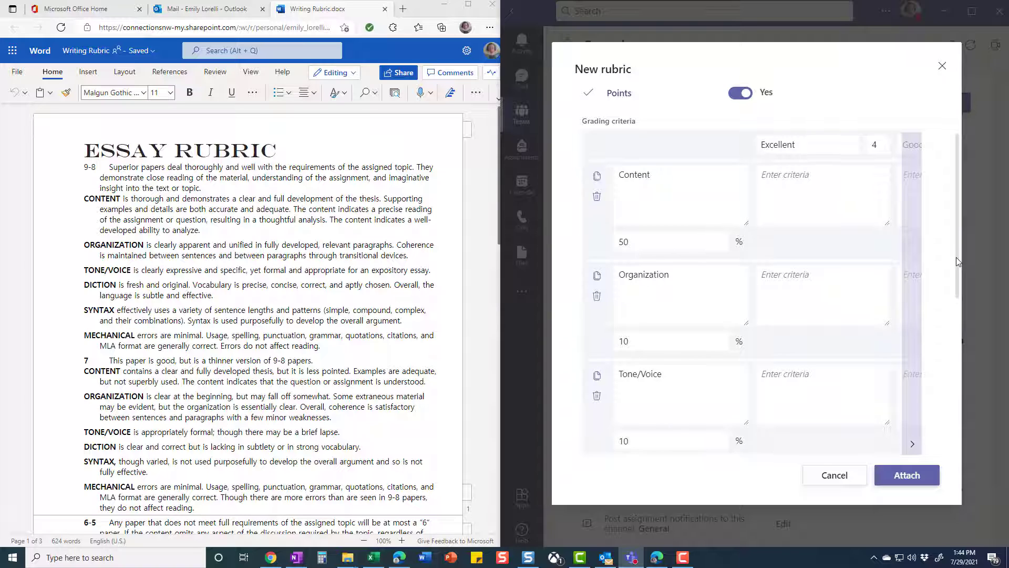
scroll(958, 262, "down", 5)
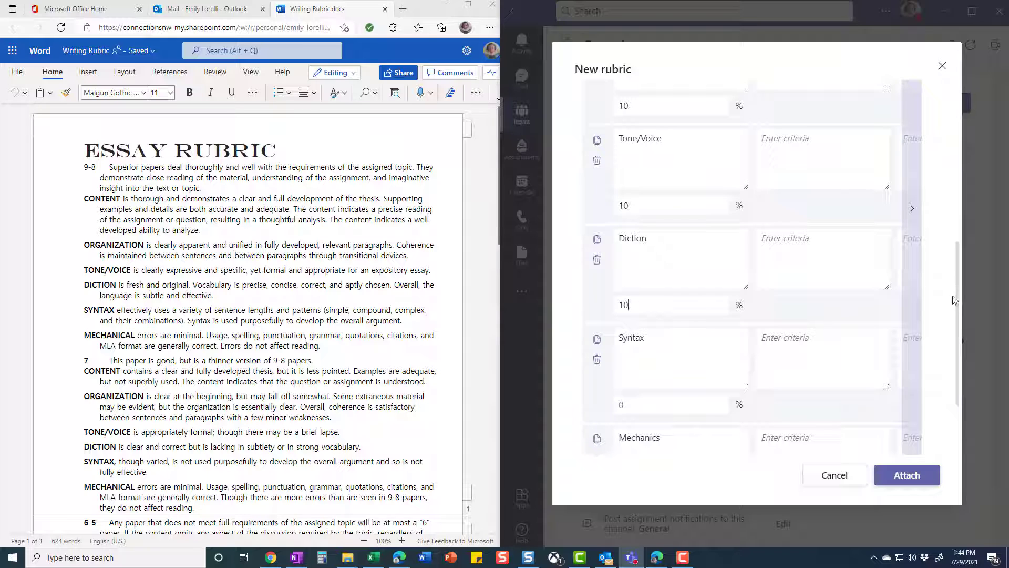
left_click_drag(958, 300, 961, 349)
left_click(662, 304)
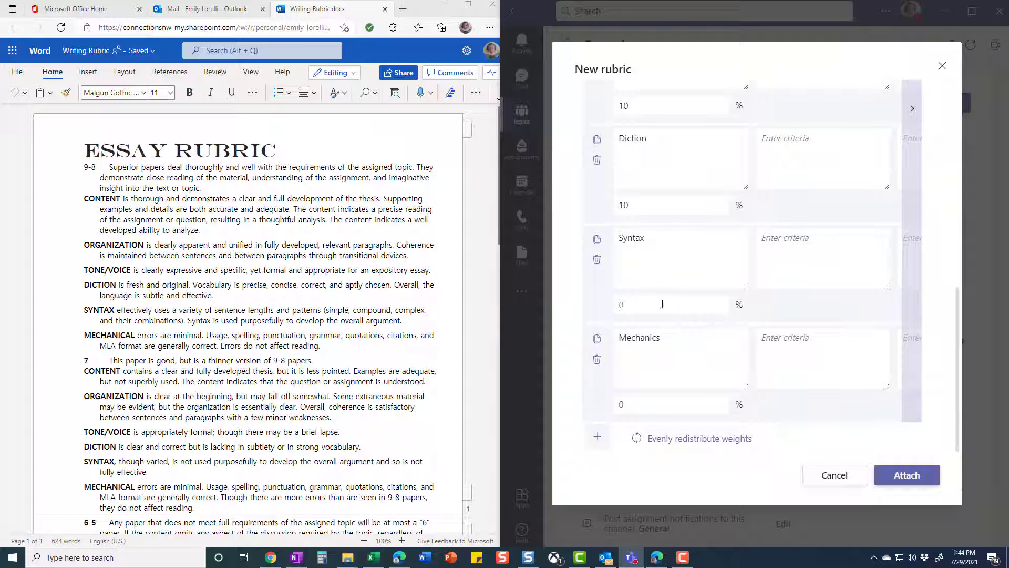
type("1010")
Set the point value of the Excellent rating level to 9
left_click_drag(960, 374, 973, 190)
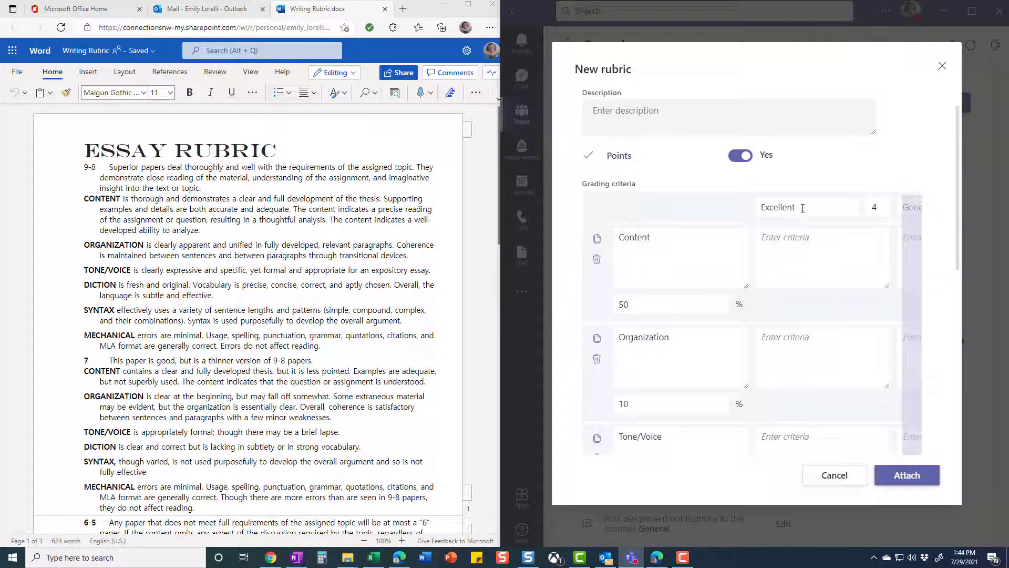
left_click(874, 208)
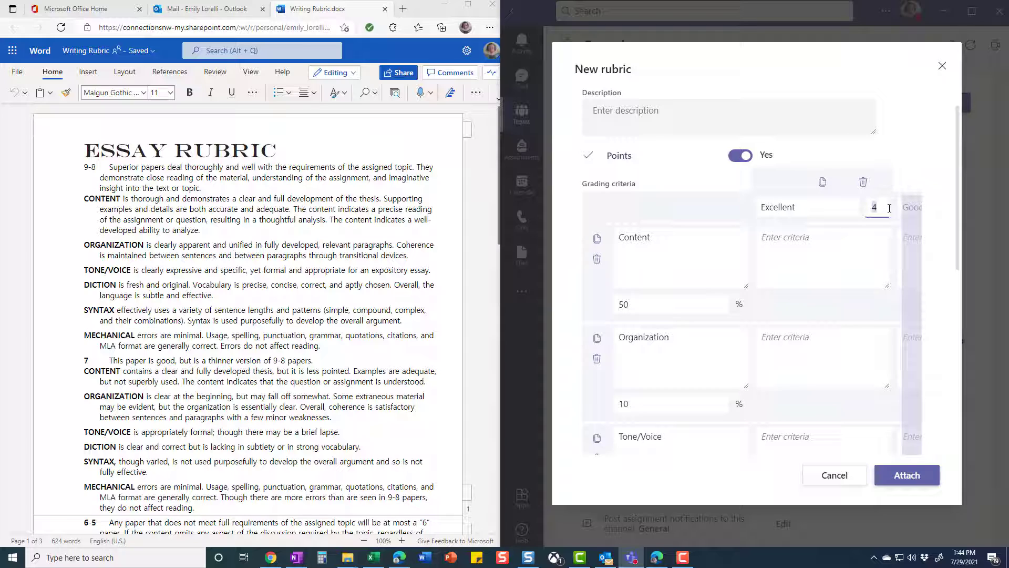
left_click(813, 253)
Copy the CONTENT paragraph of the 9-8 section from the Word document into the Excellent cell of the Content row
left_click_drag(96, 197, 209, 231)
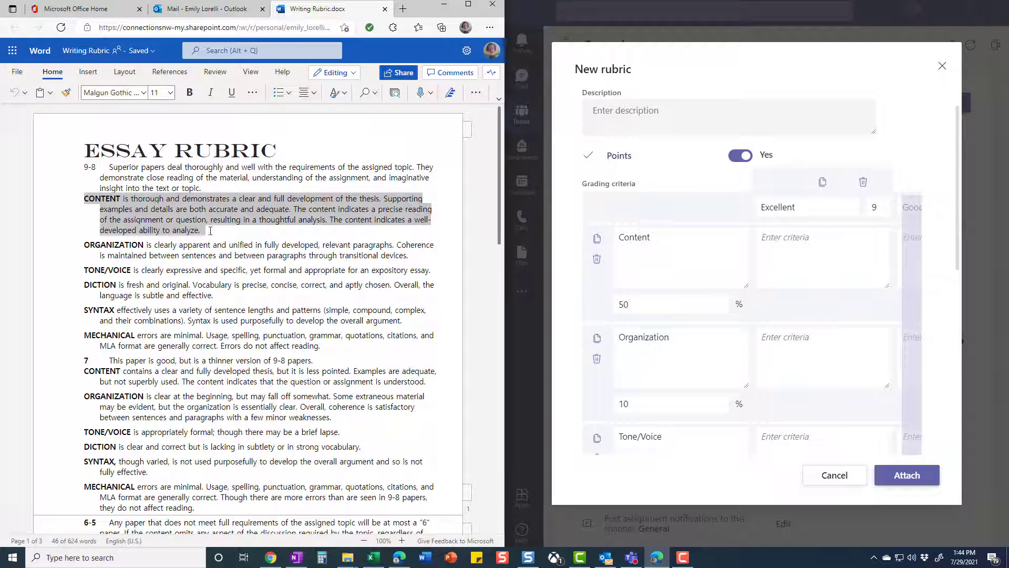
right_click(193, 219)
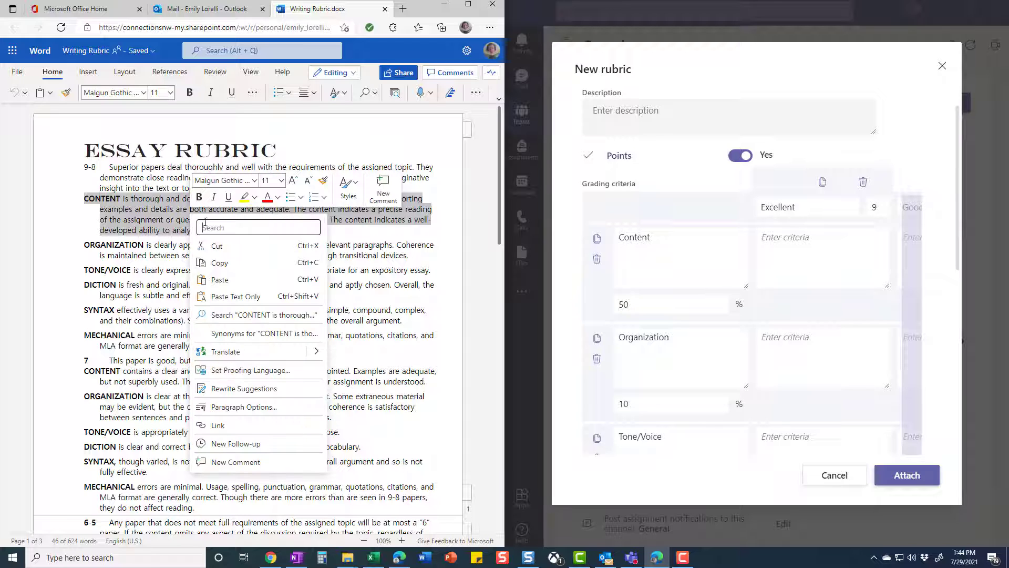
left_click(220, 263)
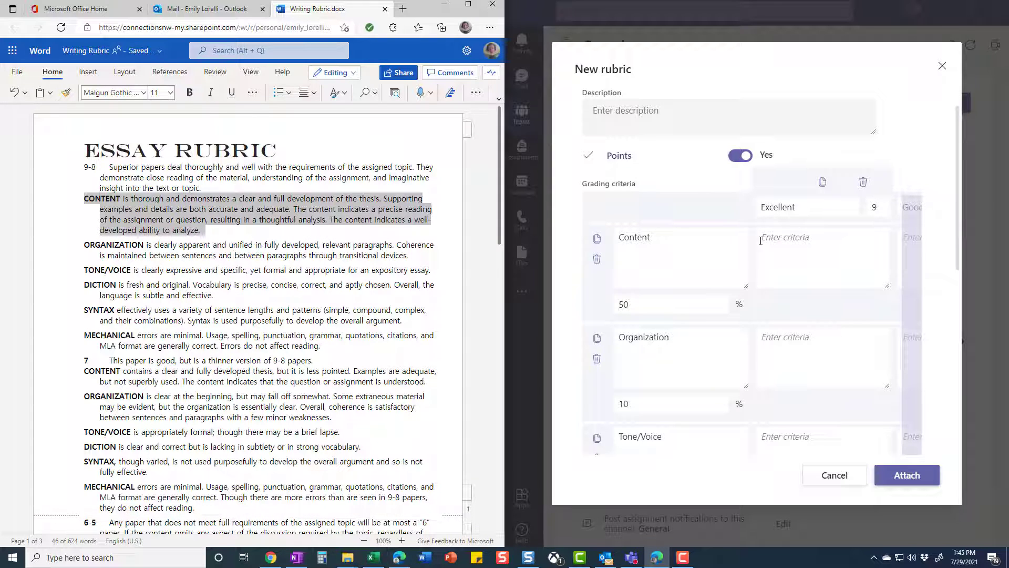
left_click(825, 256)
key("ctrl+v")
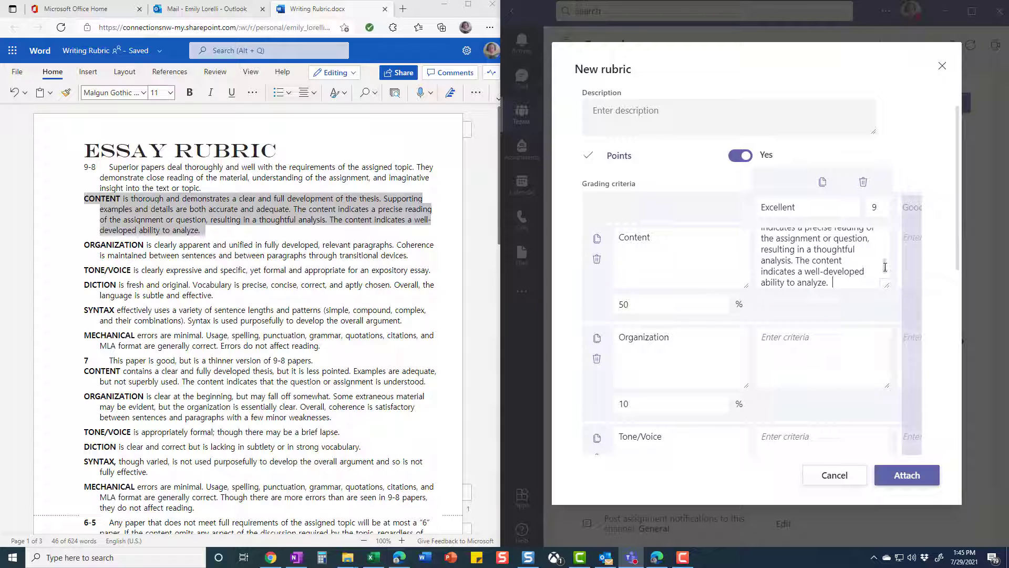
left_click_drag(885, 267, 887, 225)
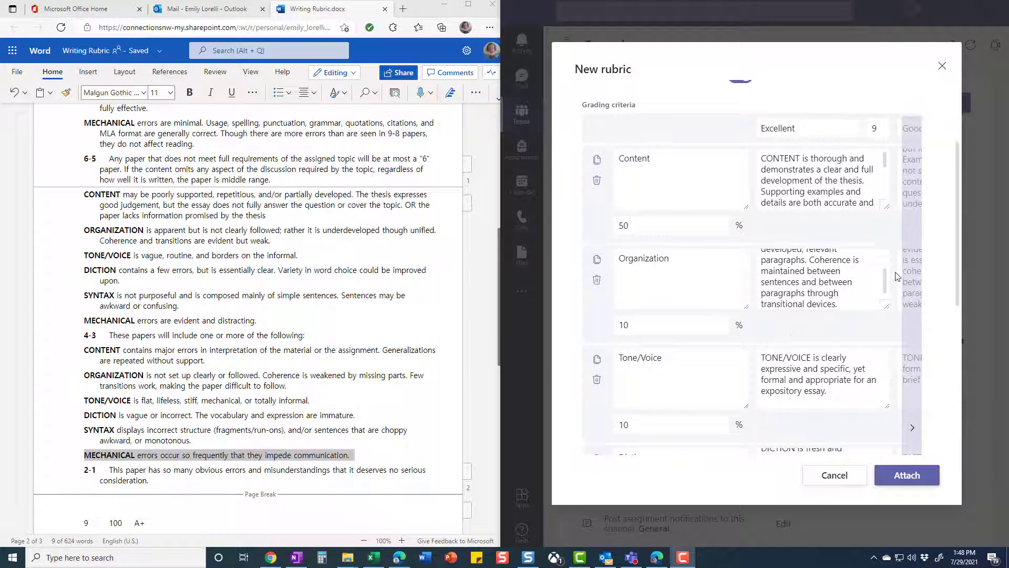
Add a fifth rating level after Poor, named No Credit and worth 2 points
left_click(914, 437)
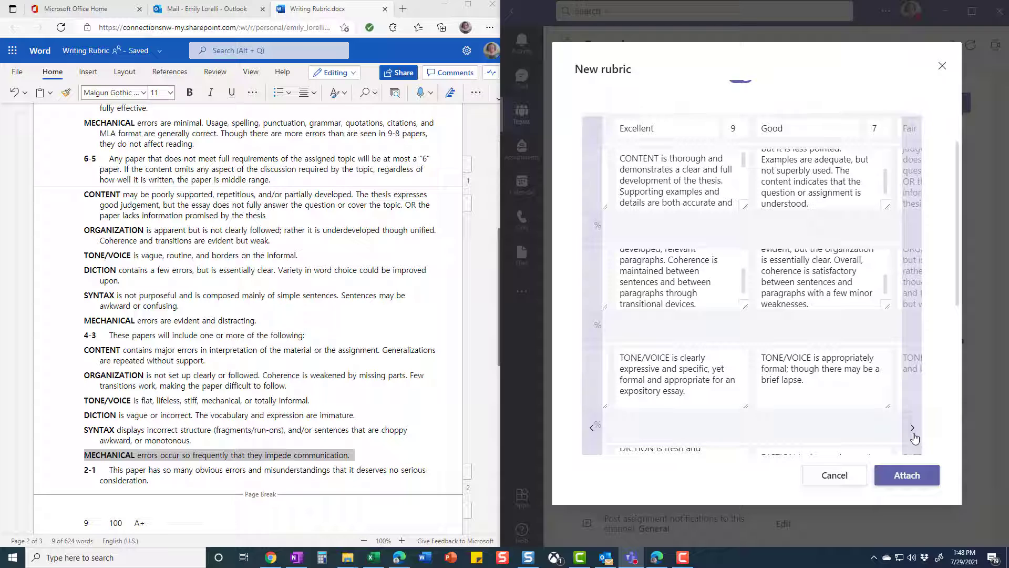
left_click(914, 437)
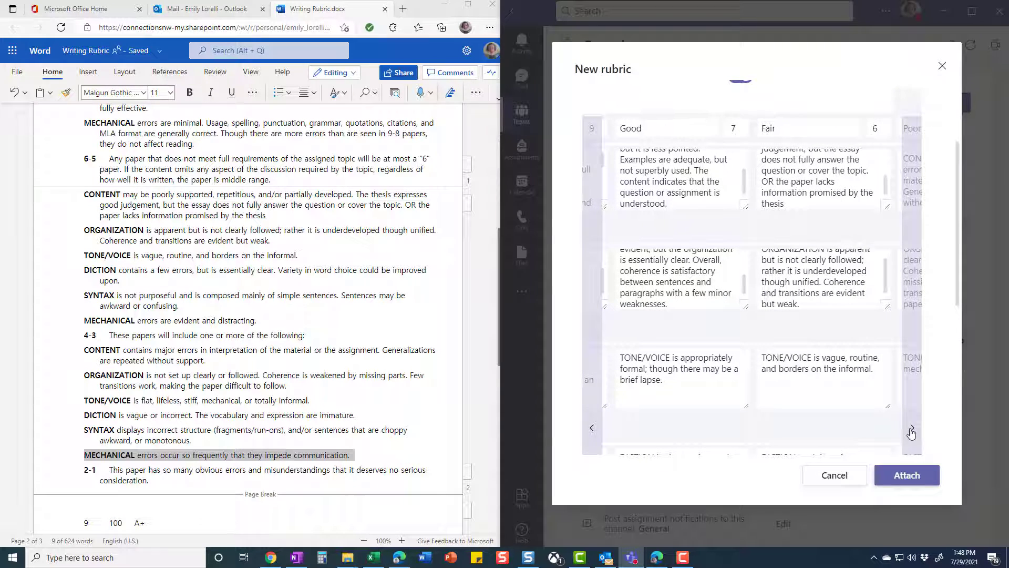
left_click(912, 431)
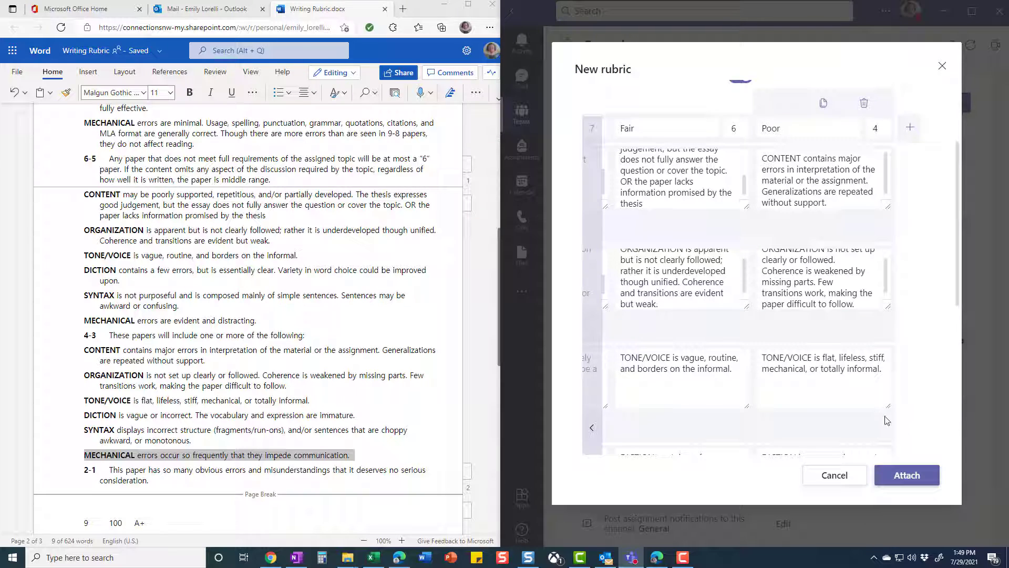
left_click(912, 136)
left_click(911, 129)
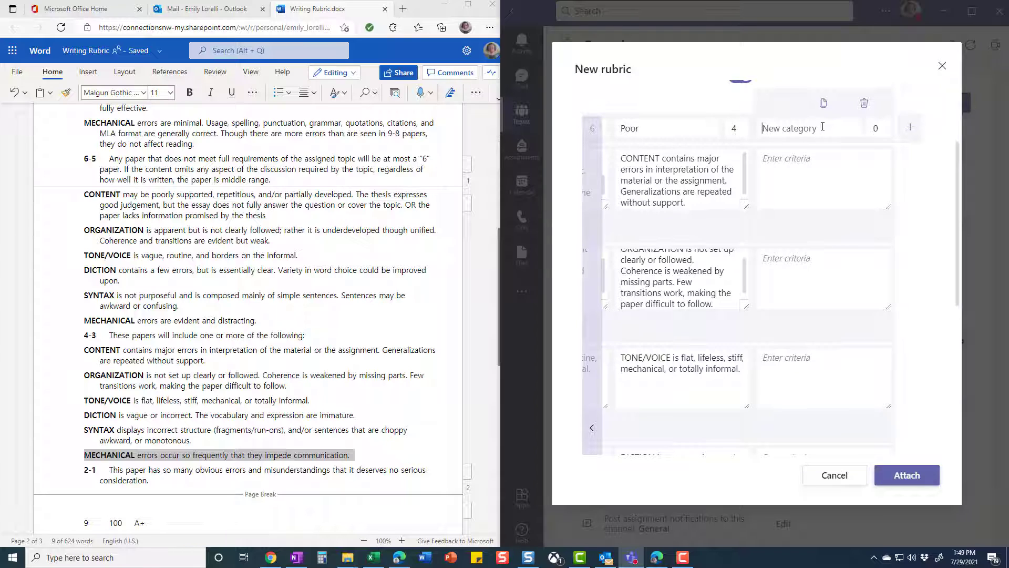
type("No Credit")
left_click(879, 129)
type("2")
Copy the 2-1 description from the Word document into the No Credit cell of the Content row
left_click_drag(109, 468, 149, 480)
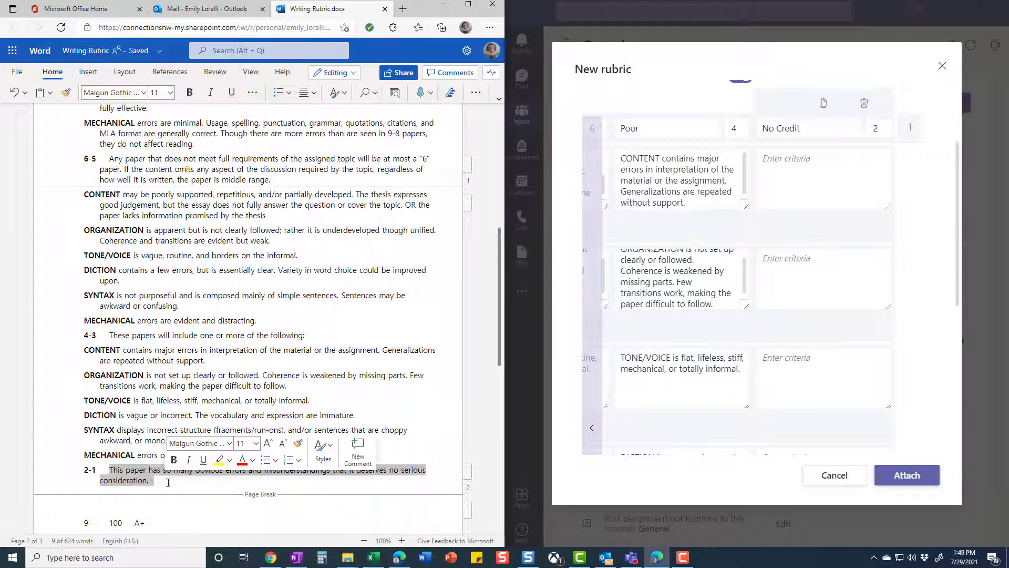
left_click(804, 179)
key("ctrl+v")
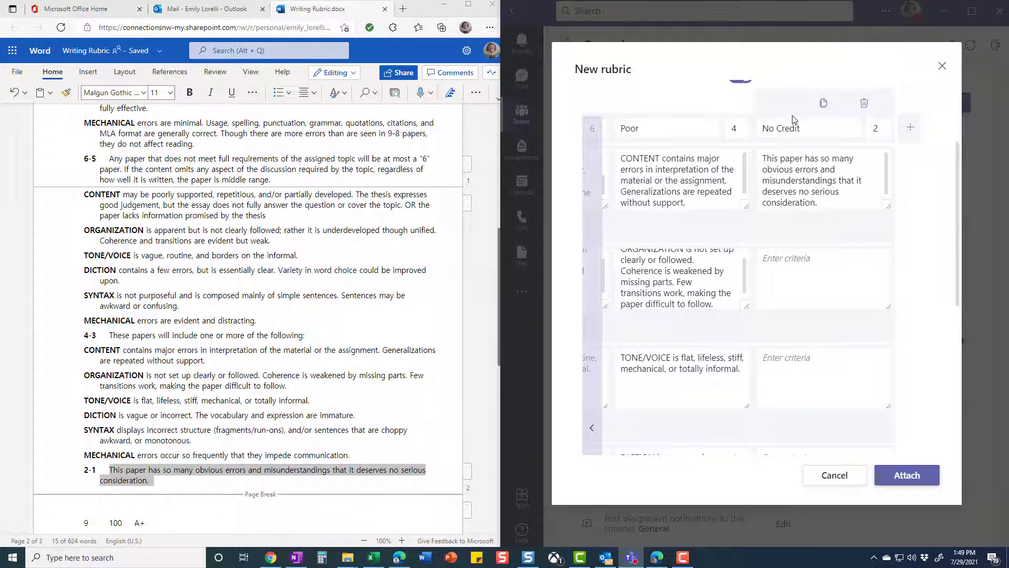
Maximize the Teams window and review the whole rubric from the Excellent level through to the Mechanics row
left_click(594, 447)
left_click(591, 445)
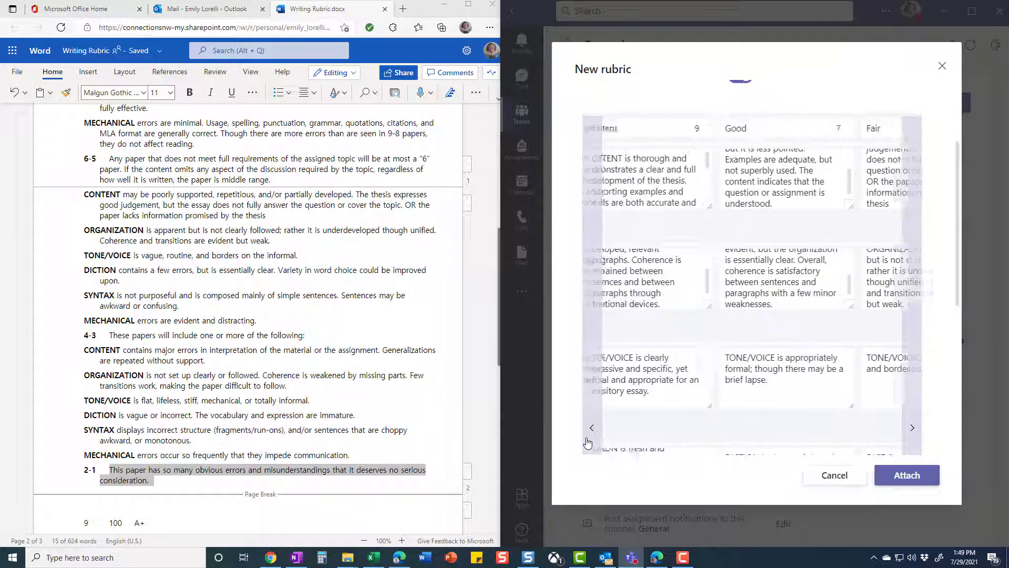
left_click(587, 443)
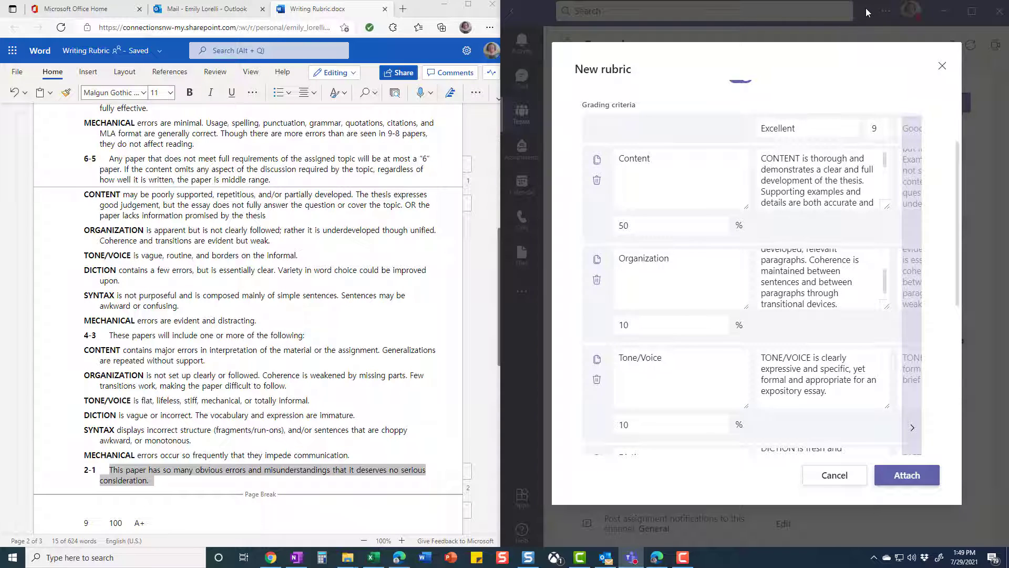
mouse_move(868, 7)
left_mouse_down()
mouse_move(859, 42)
mouse_move(863, 0)
left_mouse_up()
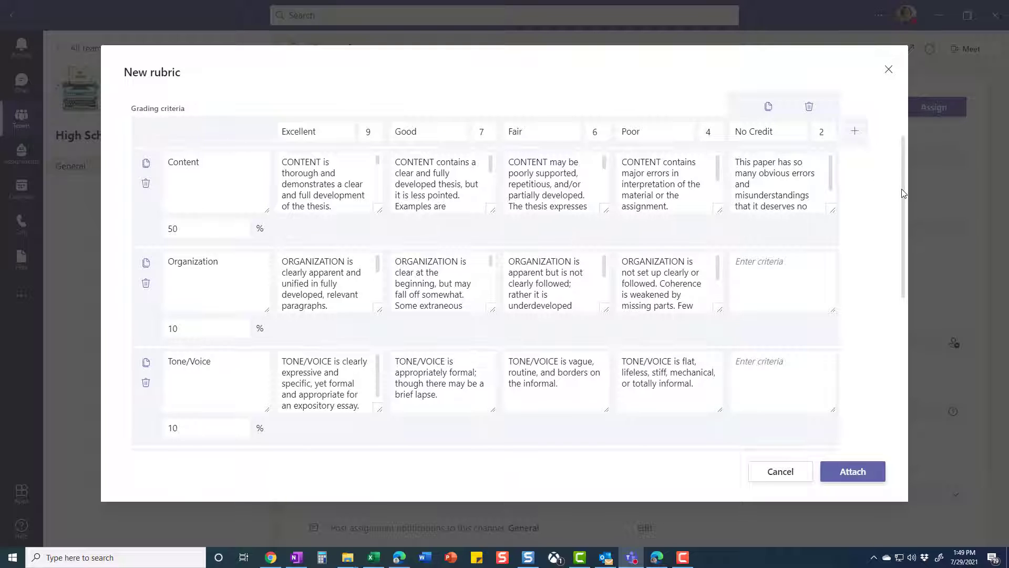
left_click_drag(906, 188, 911, 372)
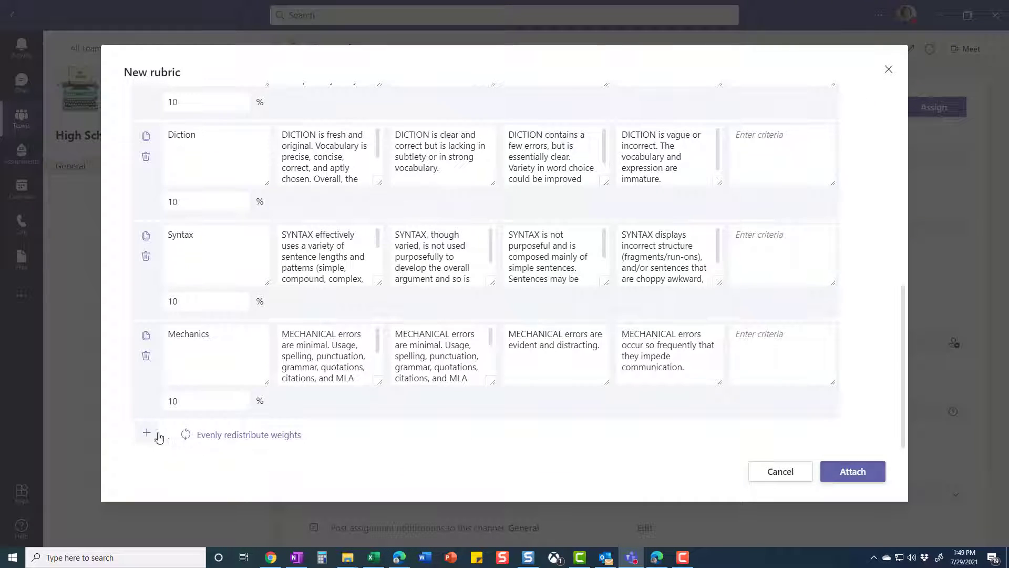
Attach the completed Expository Essay Rubric to the First Essay assignment and assign it to the High School Prep Writing class
left_click_drag(907, 348, 937, 147)
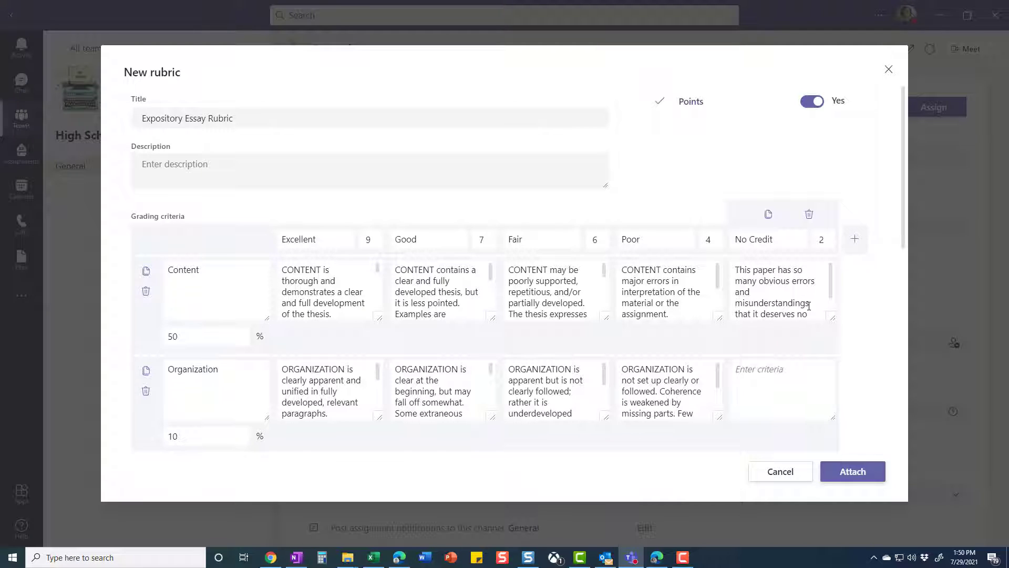
left_click_drag(903, 156, 891, 397)
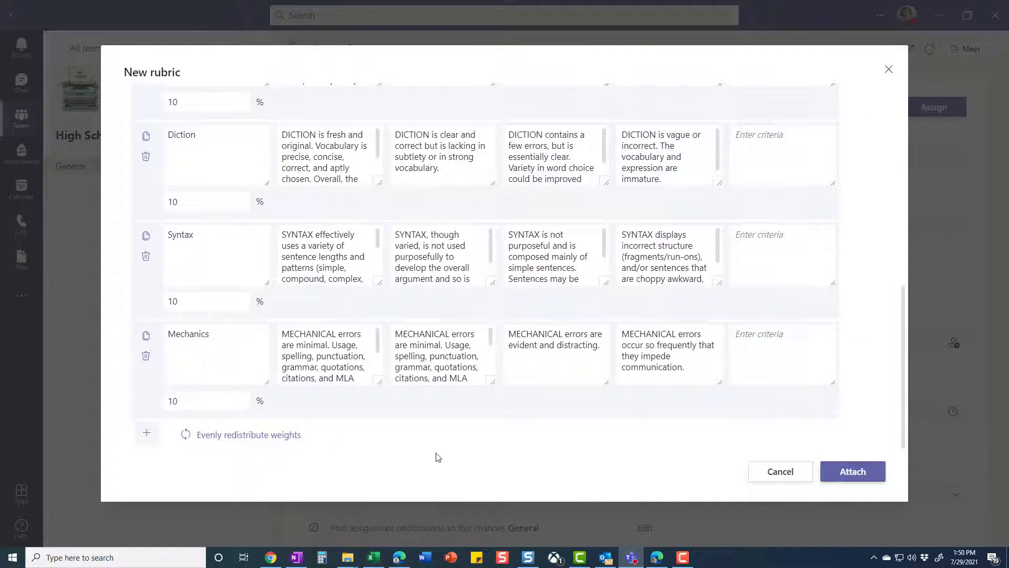
left_click(856, 472)
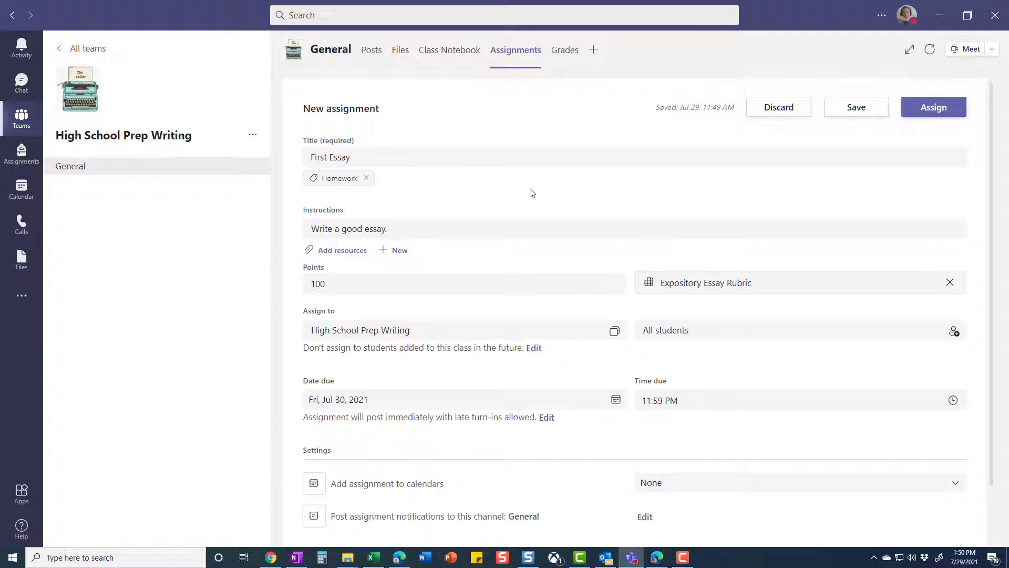
left_click(935, 109)
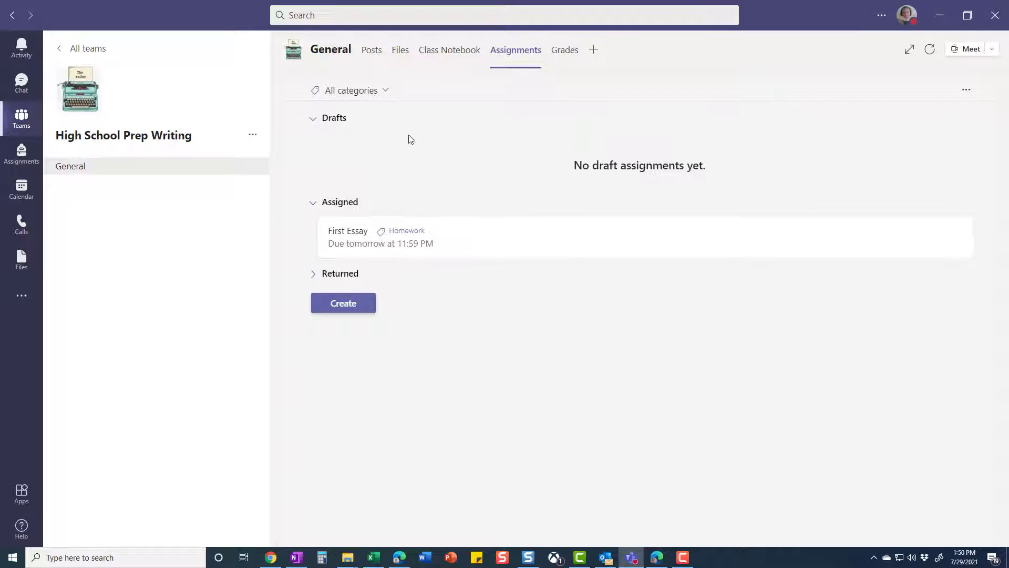
Open the assigned First Essay and bring up the test student's work in the grading view
left_click(478, 234)
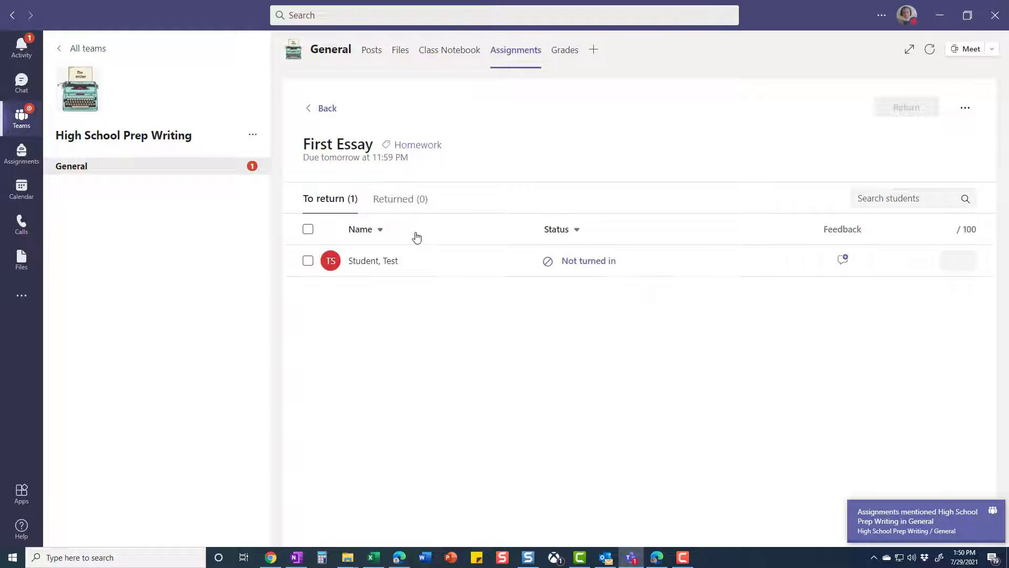
left_click(418, 270)
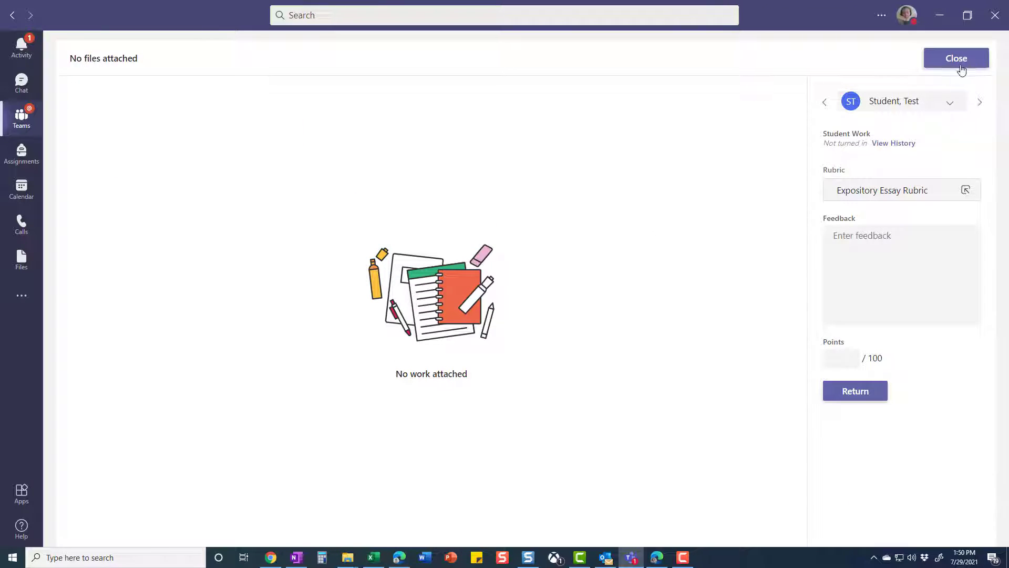